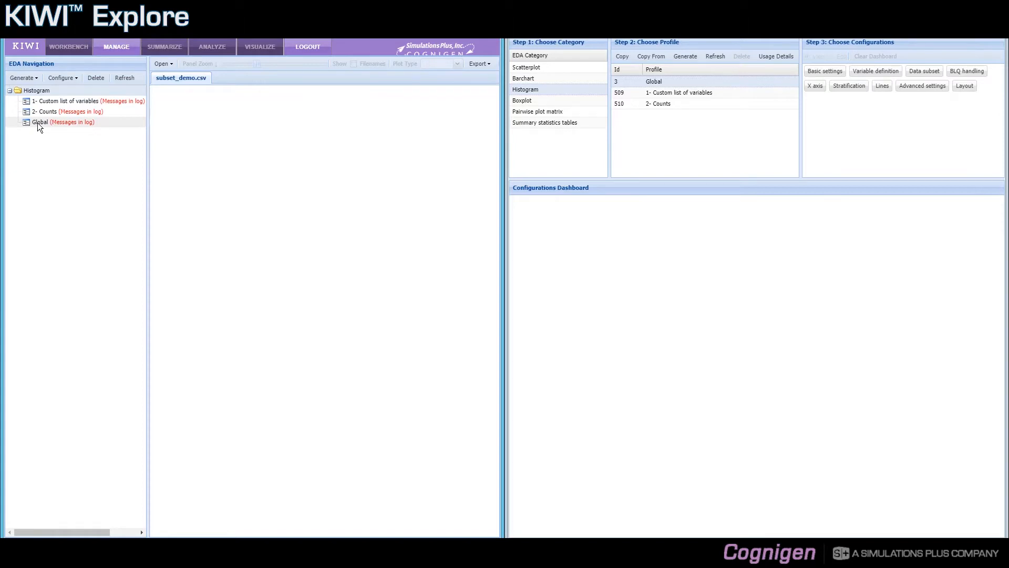
Display the Global histogram plots and view the variable definition settings of the Global profile.
click(37, 122)
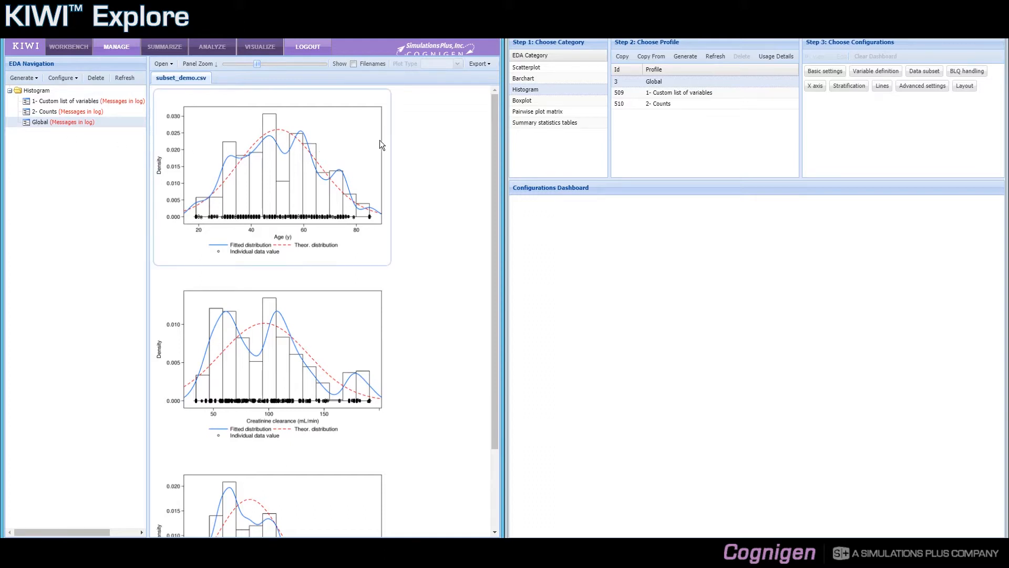
drag(495, 116, 486, 176)
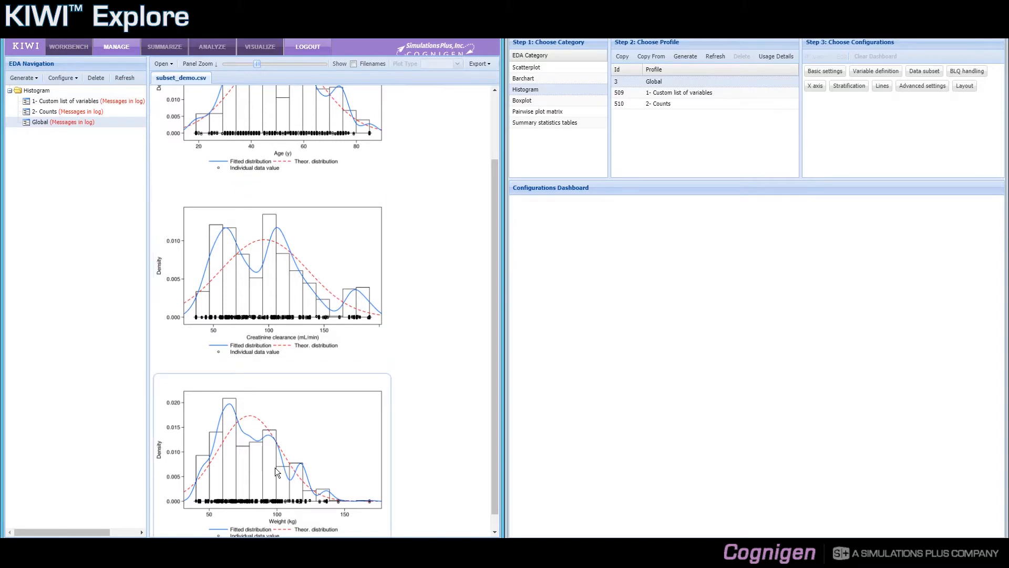
scroll(276, 468, up, 3)
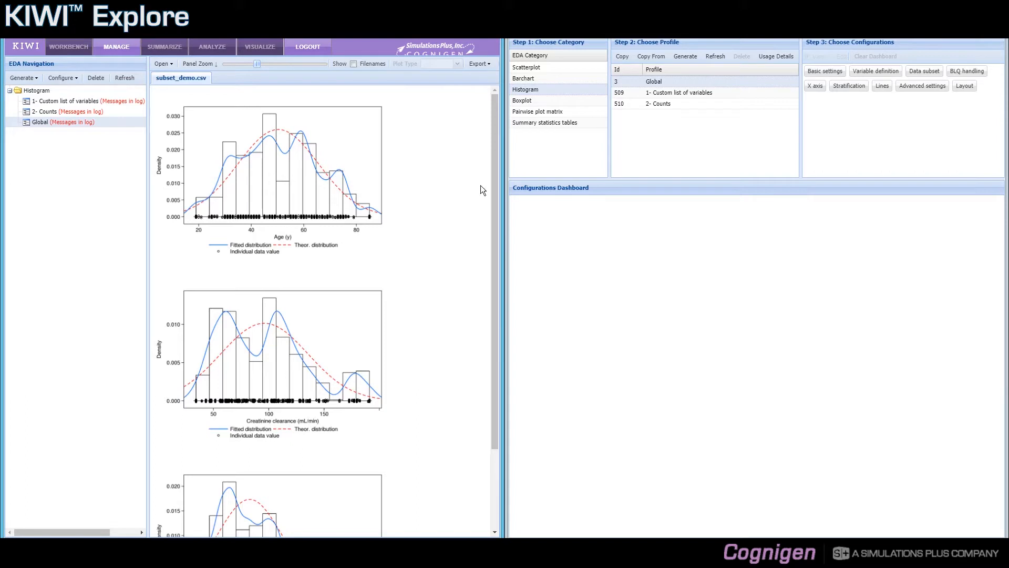
click(874, 77)
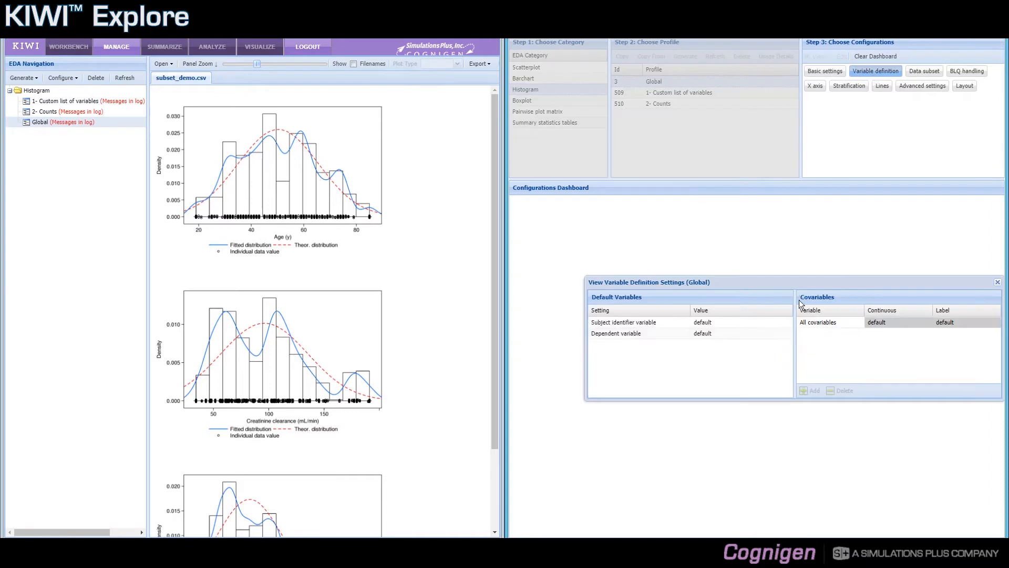
drag(800, 283, 758, 262)
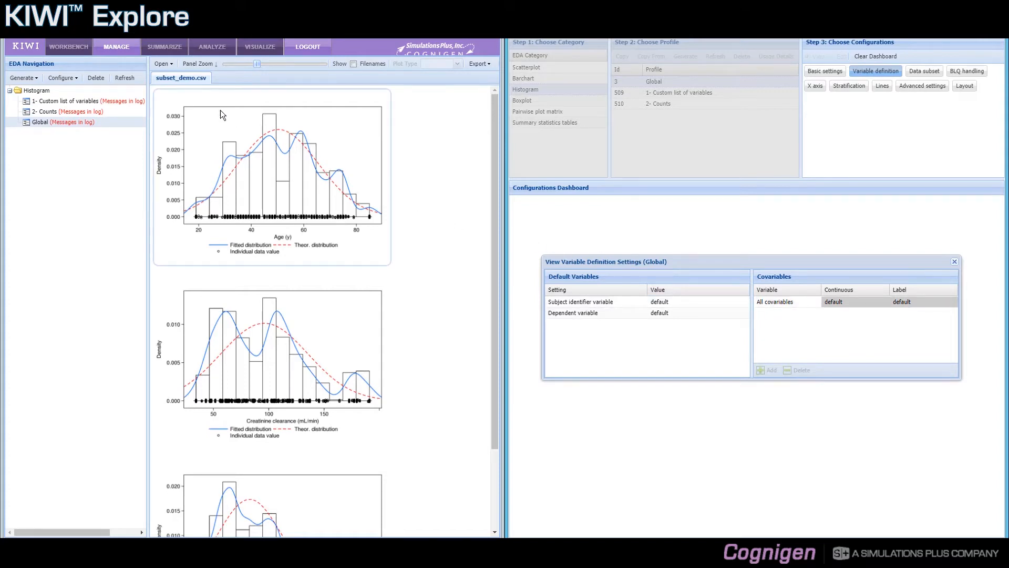
Review the variable categorization of subset_demo.csv from ADDL through WTKG, and close it along with the Global variable definition settings.
click(73, 79)
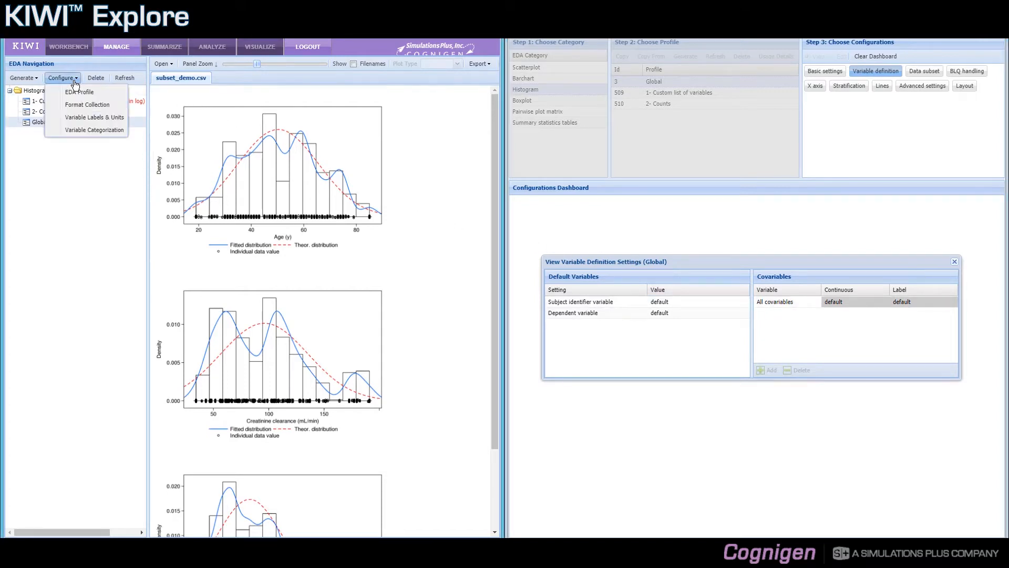
click(95, 130)
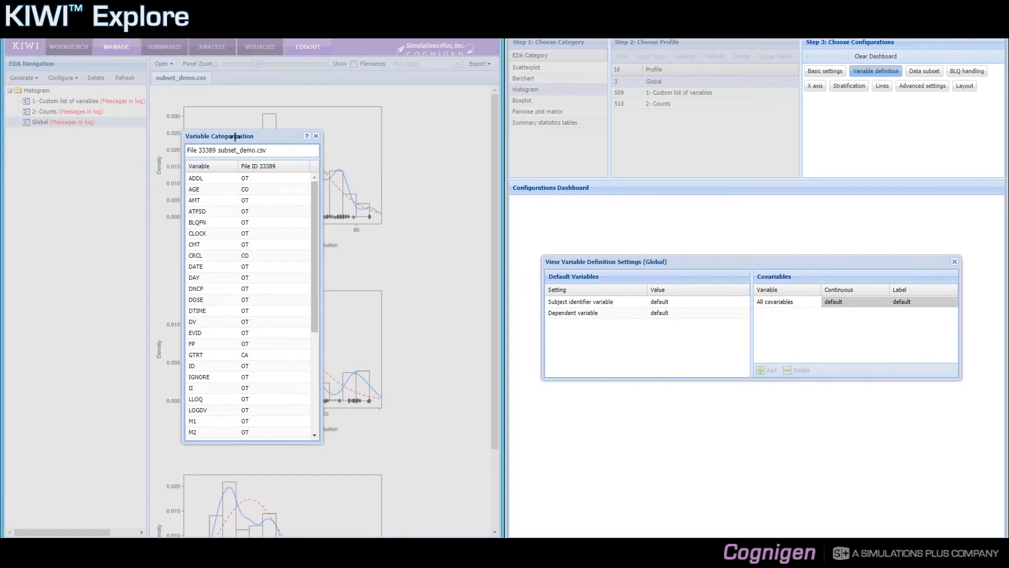
drag(256, 136, 377, 140)
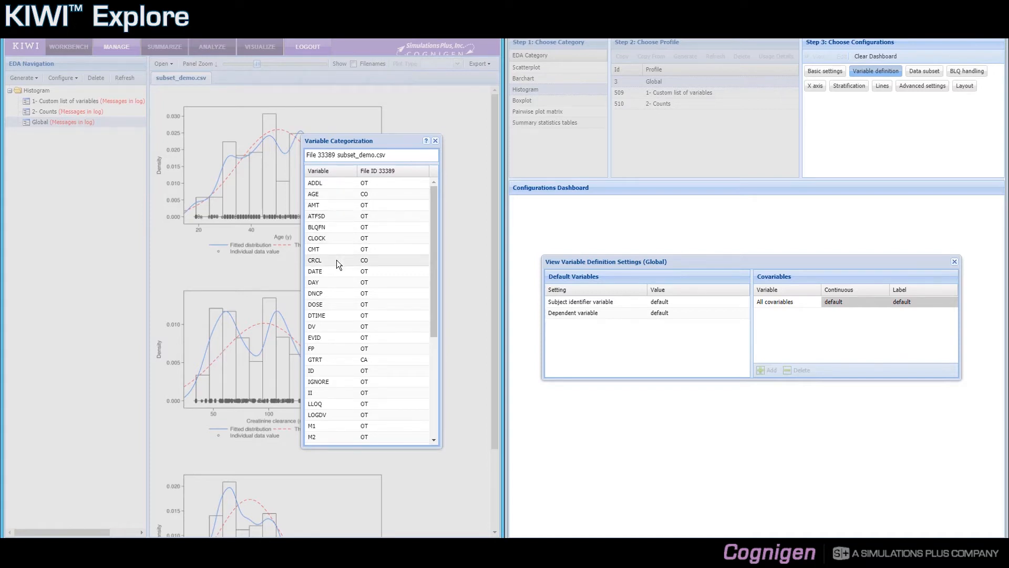
drag(431, 295, 437, 422)
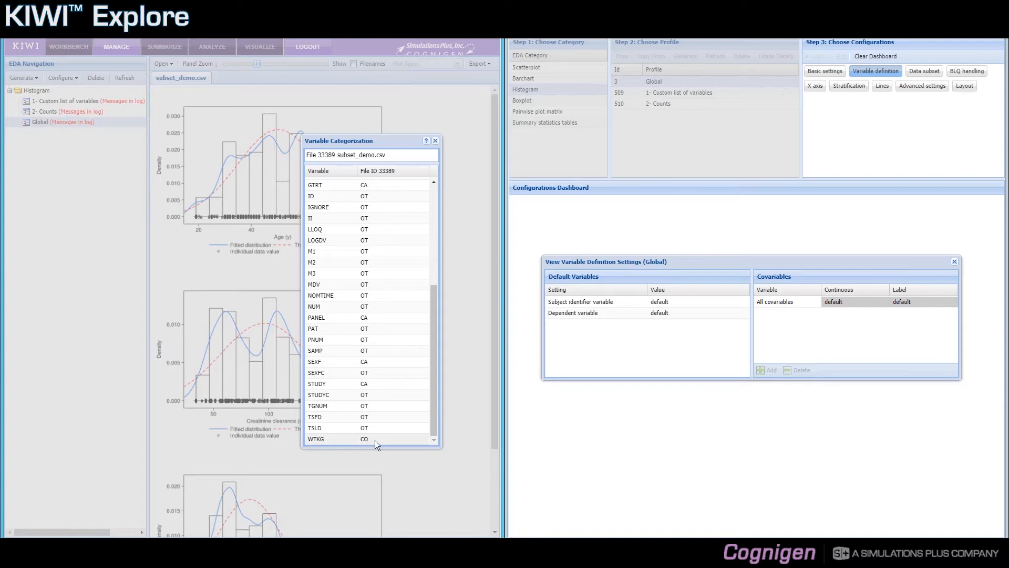
drag(431, 330, 427, 198)
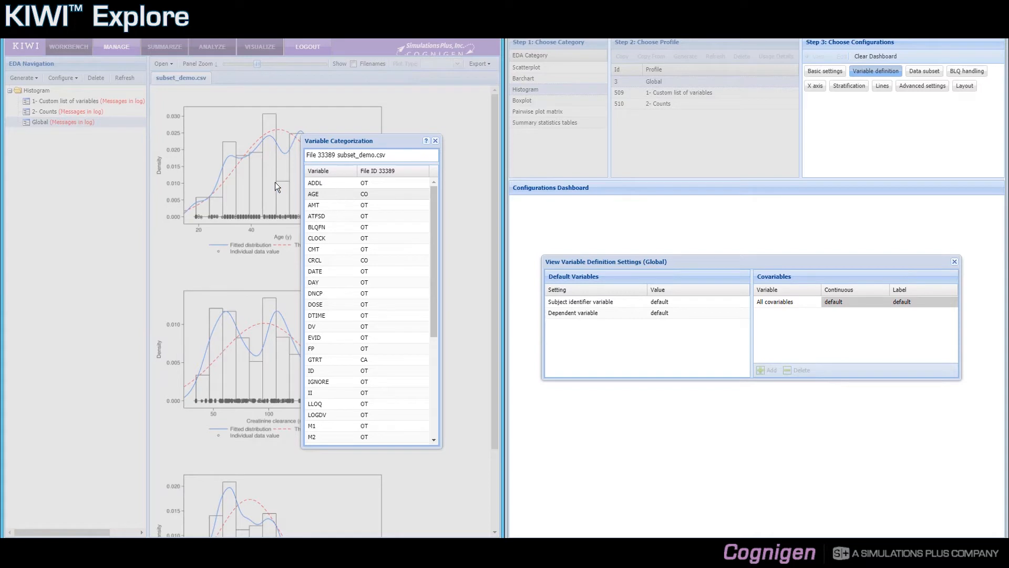
click(435, 142)
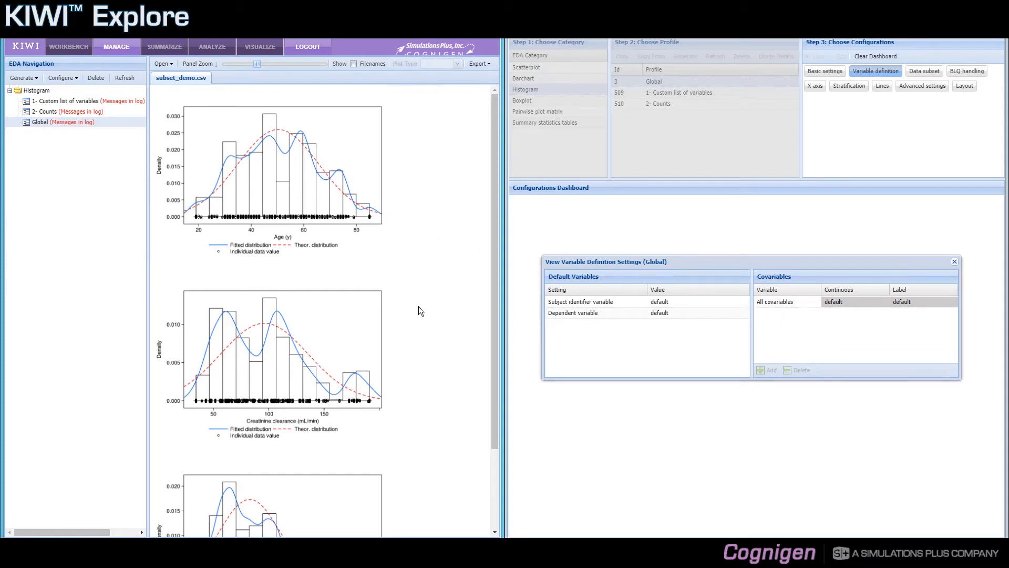
click(954, 262)
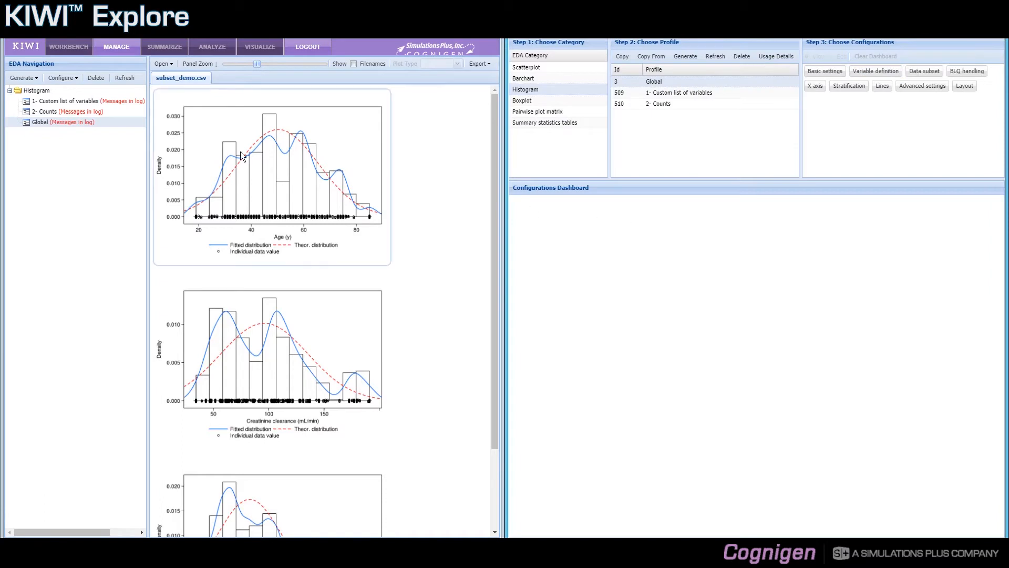
Display the histogram generated with the "1- Custom list of variables" profile.
click(52, 107)
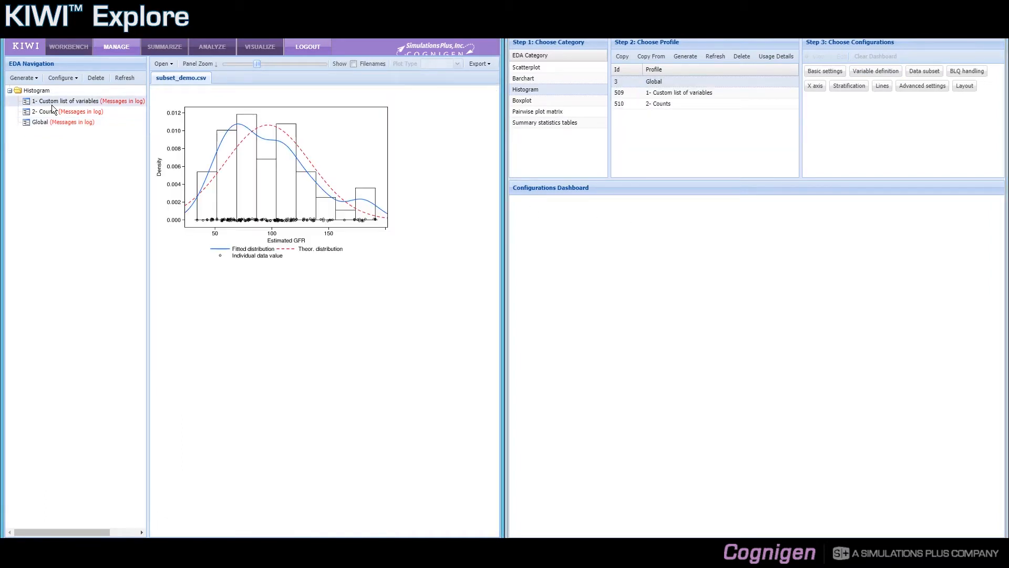
click(76, 79)
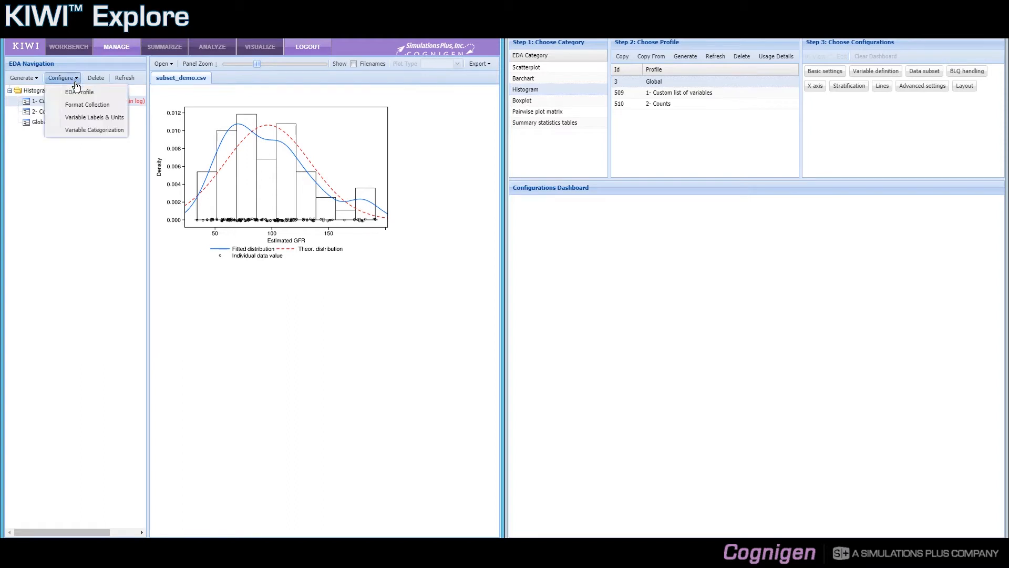
click(425, 205)
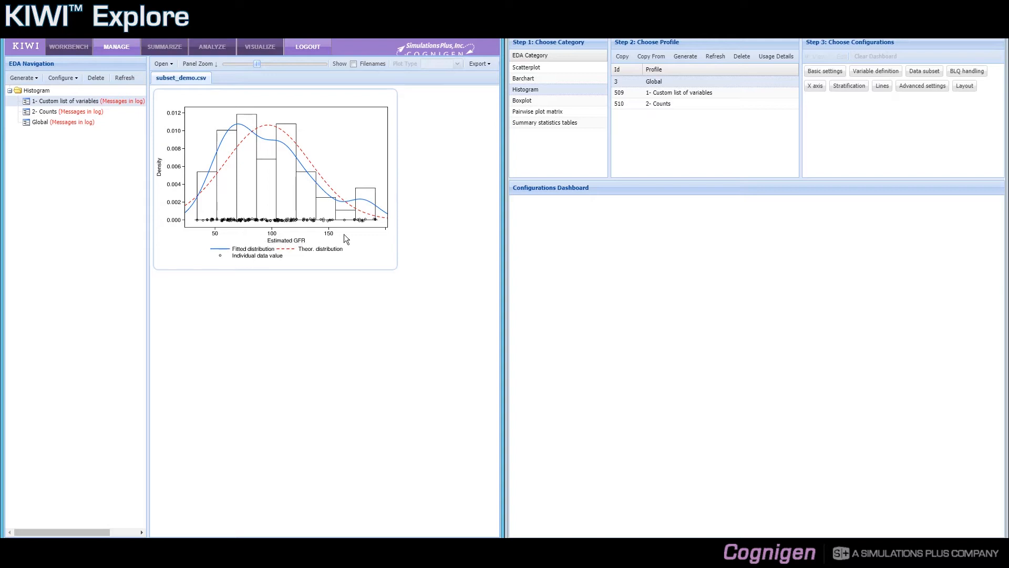
Select the "1- Custom list of variables" profile in view mode and show its variable definition settings.
click(670, 94)
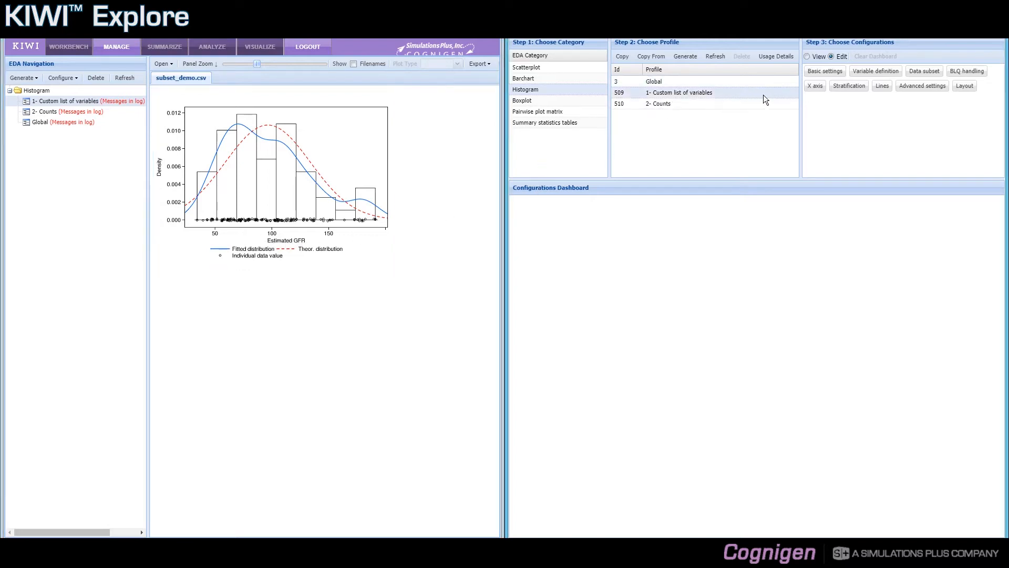
click(817, 58)
click(857, 74)
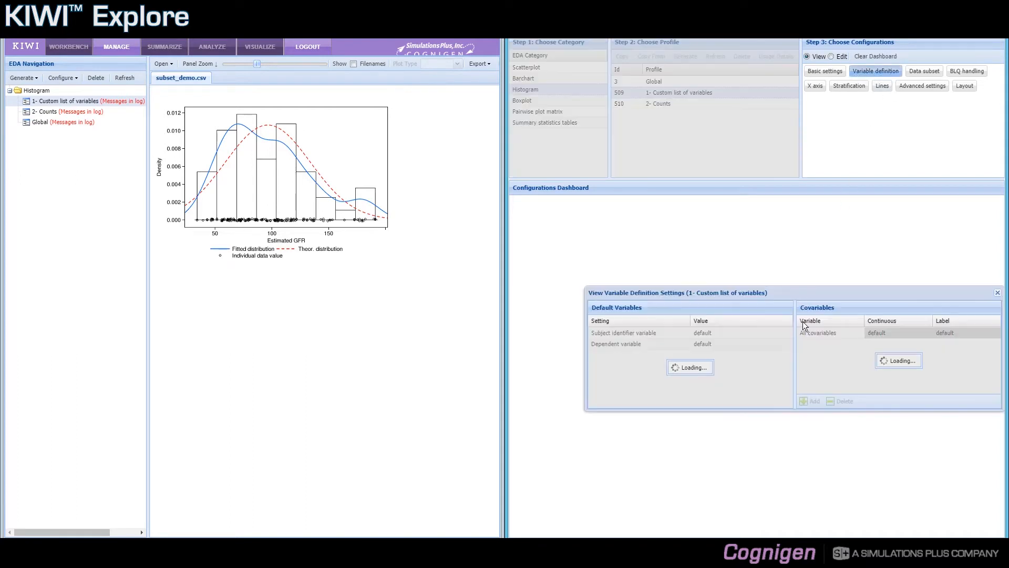
drag(829, 296, 795, 294)
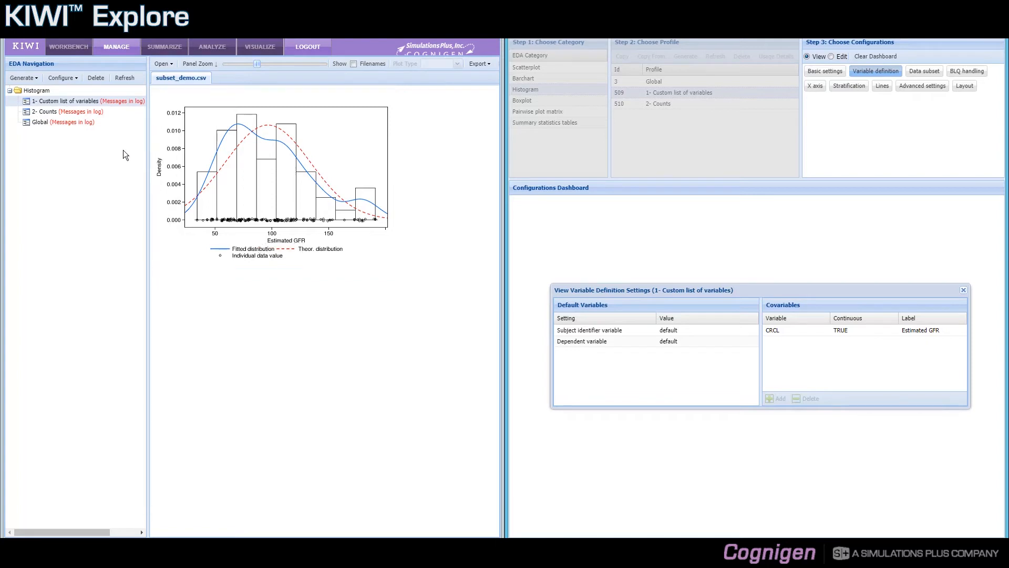
Return to the Global histograms and look up the CRCL entry in the stage-specific variable labels and units.
click(43, 123)
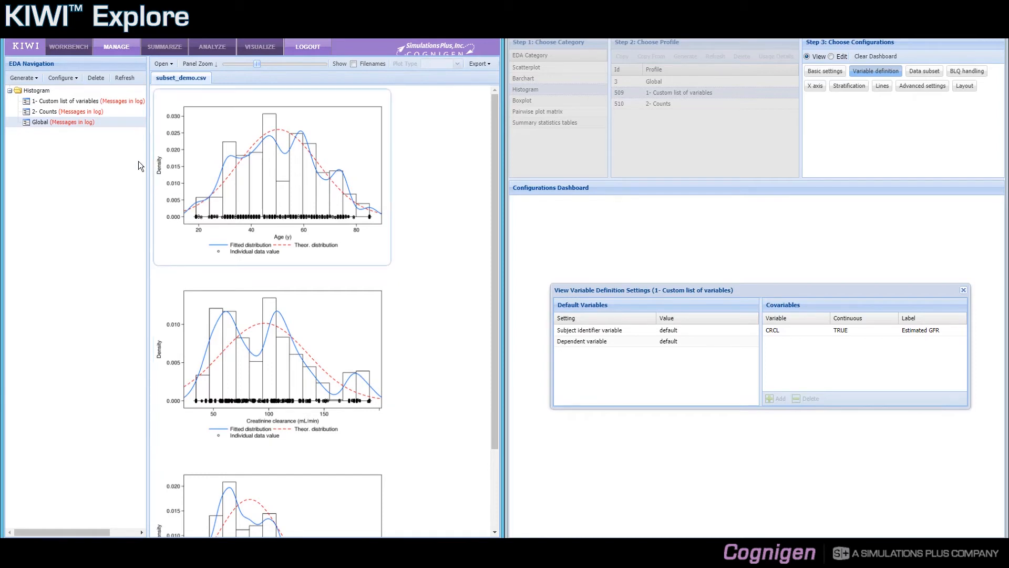
click(77, 79)
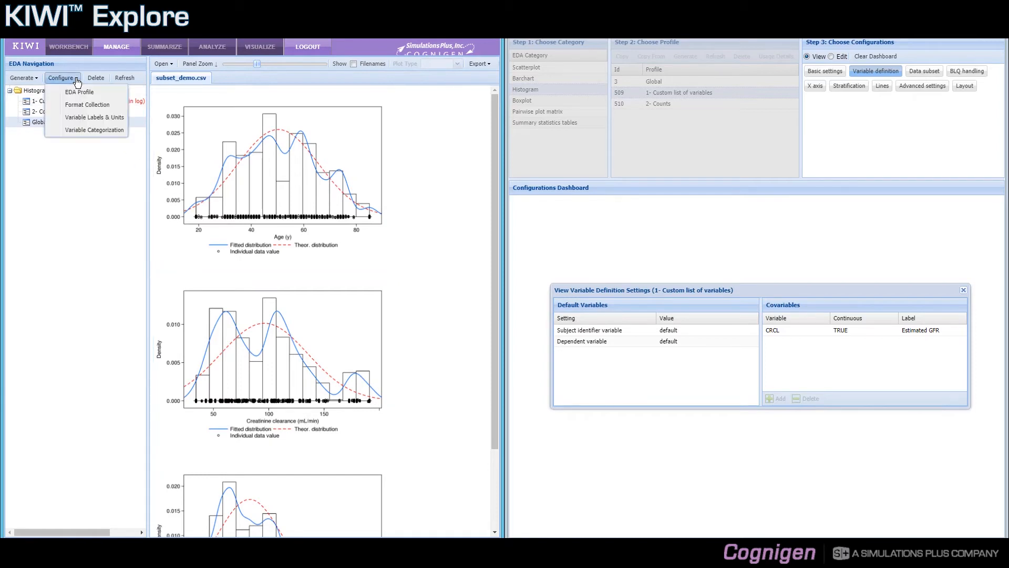
click(90, 119)
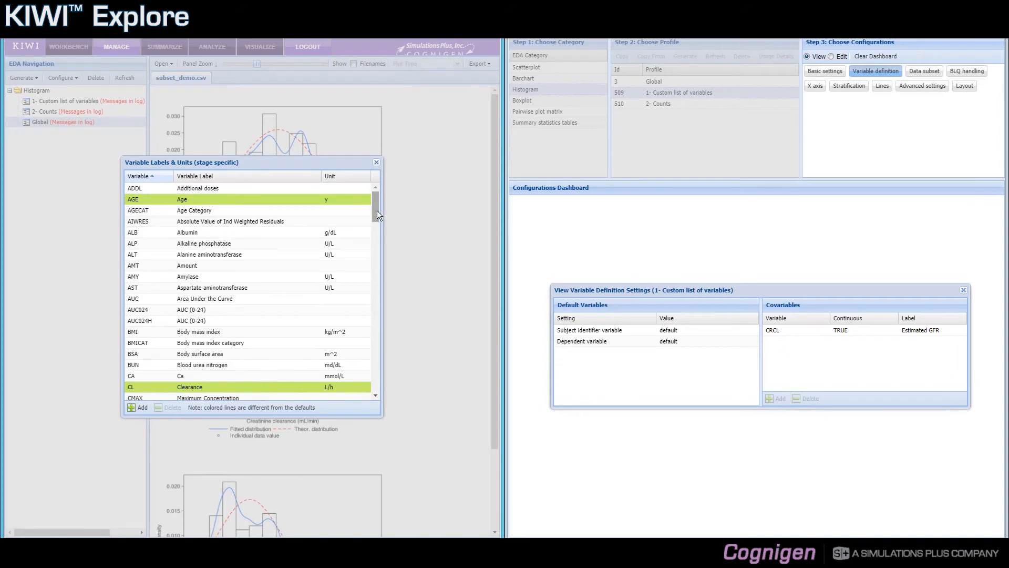
scroll(377, 210, down, 2)
scroll(377, 226, down, 8)
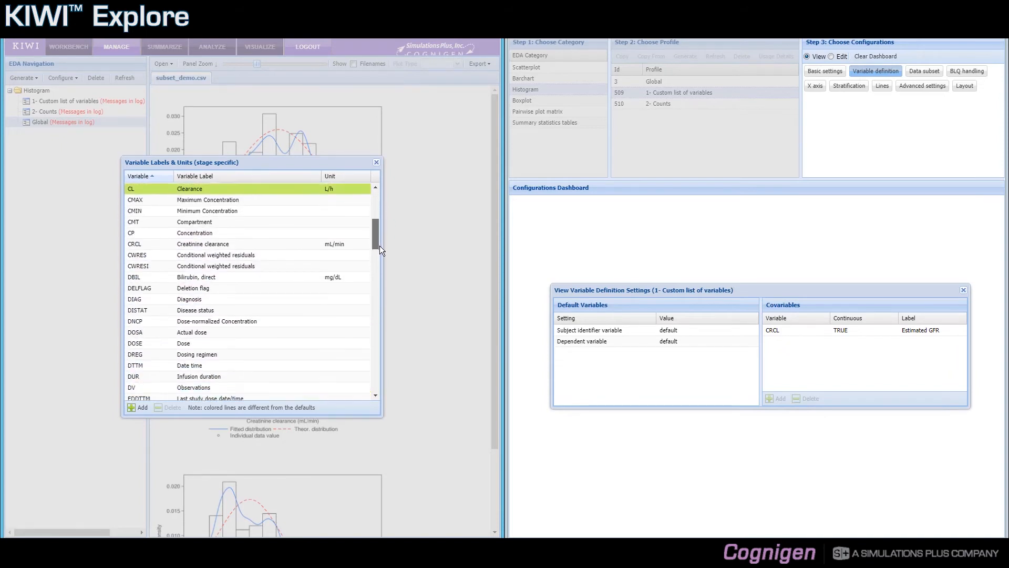
scroll(379, 241, up, 4)
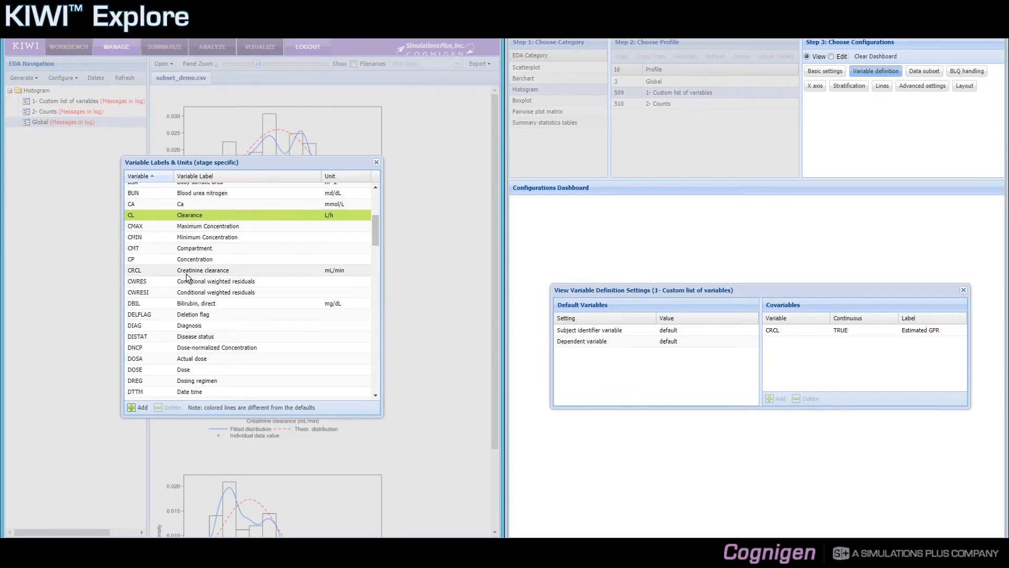
click(377, 163)
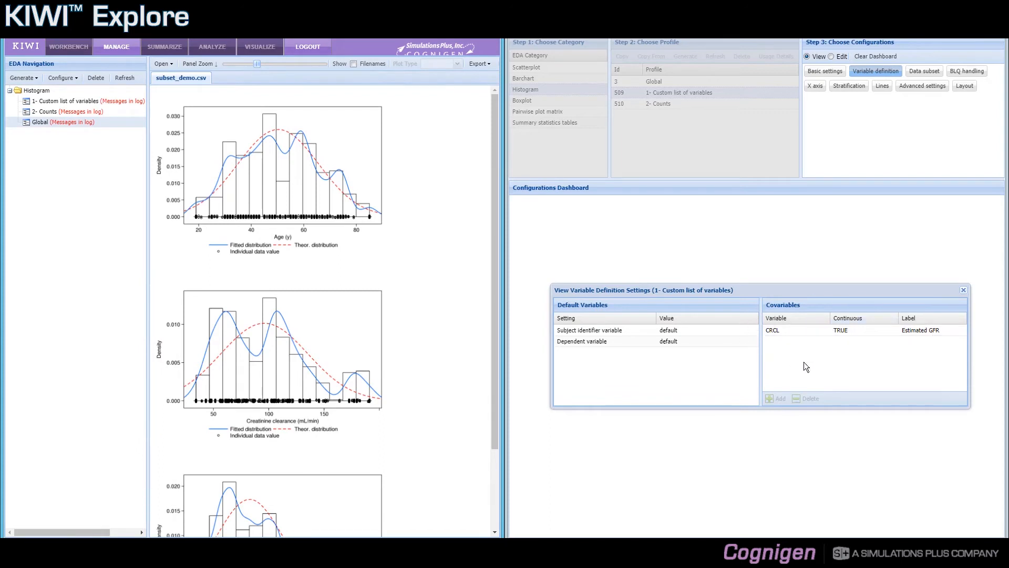
Redisplay the "1- Custom list of variables" histogram and examine that profile's data subset settings, closing all settings windows when finished.
click(68, 102)
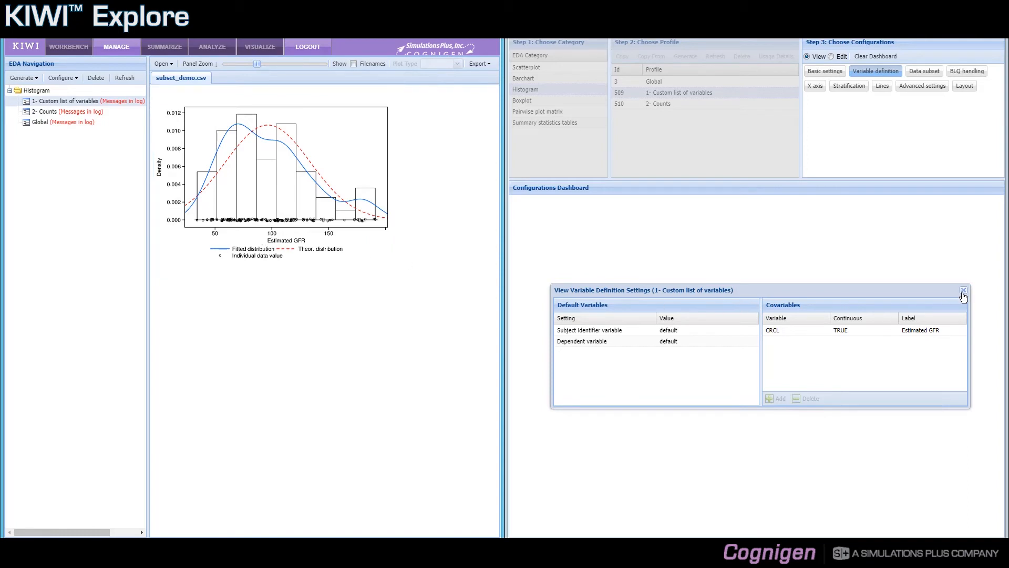
drag(807, 292, 787, 235)
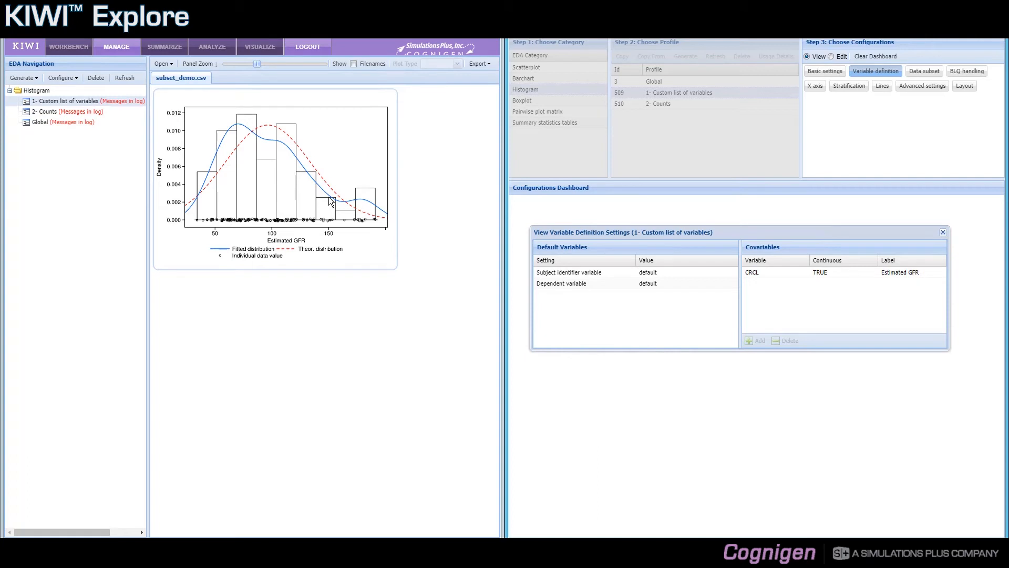
click(921, 73)
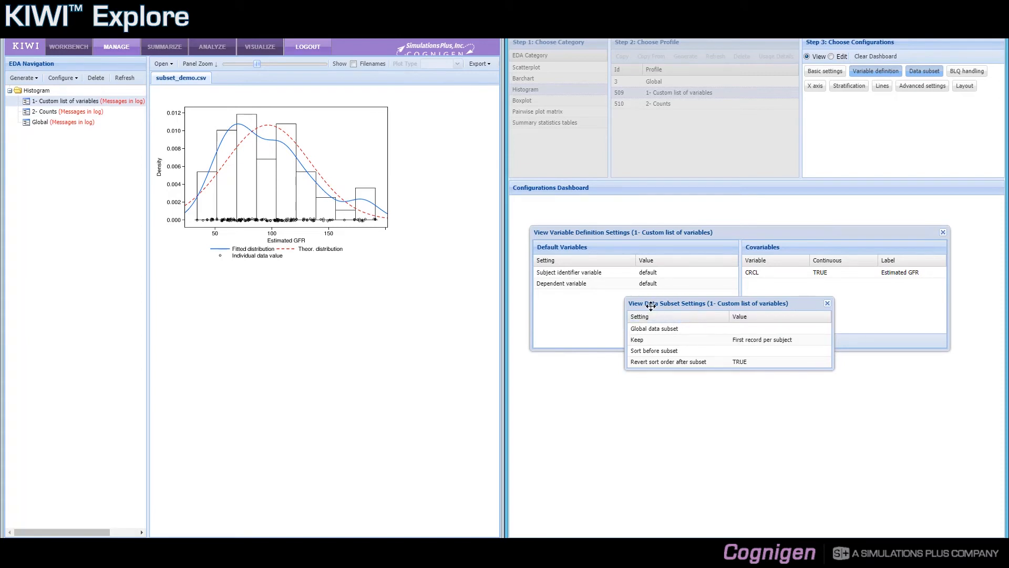
drag(649, 309, 631, 356)
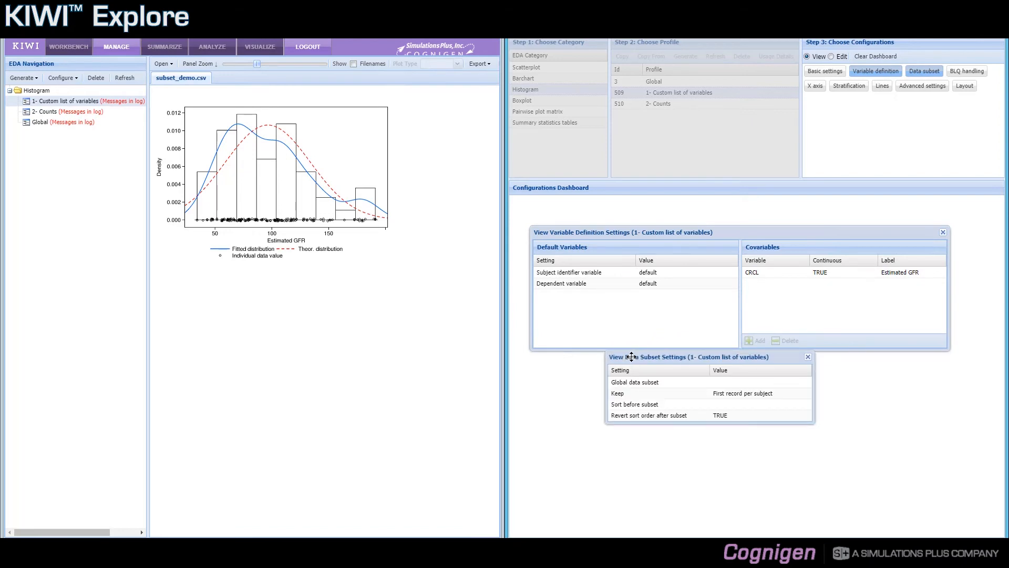
drag(628, 357, 630, 360)
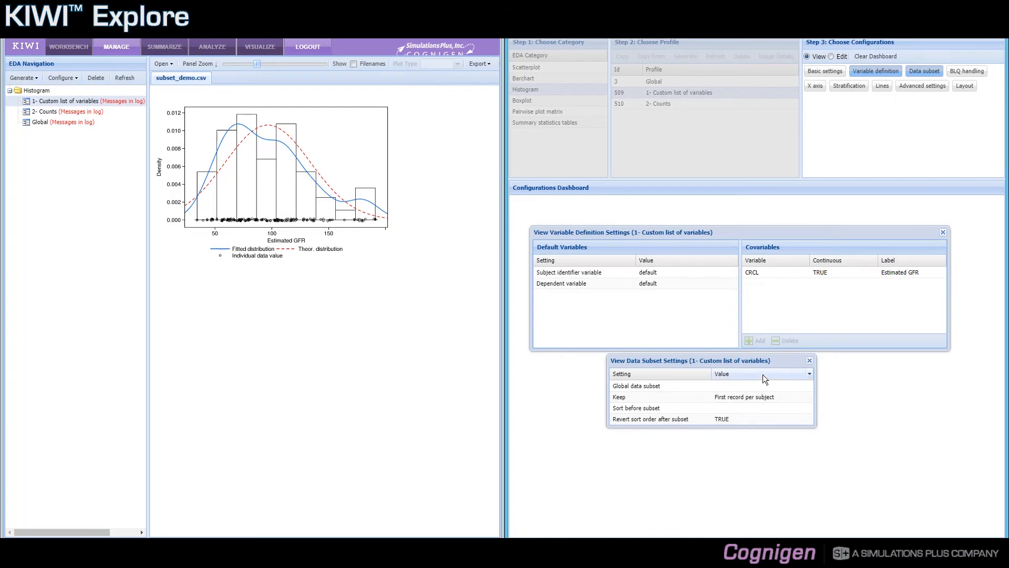
click(809, 361)
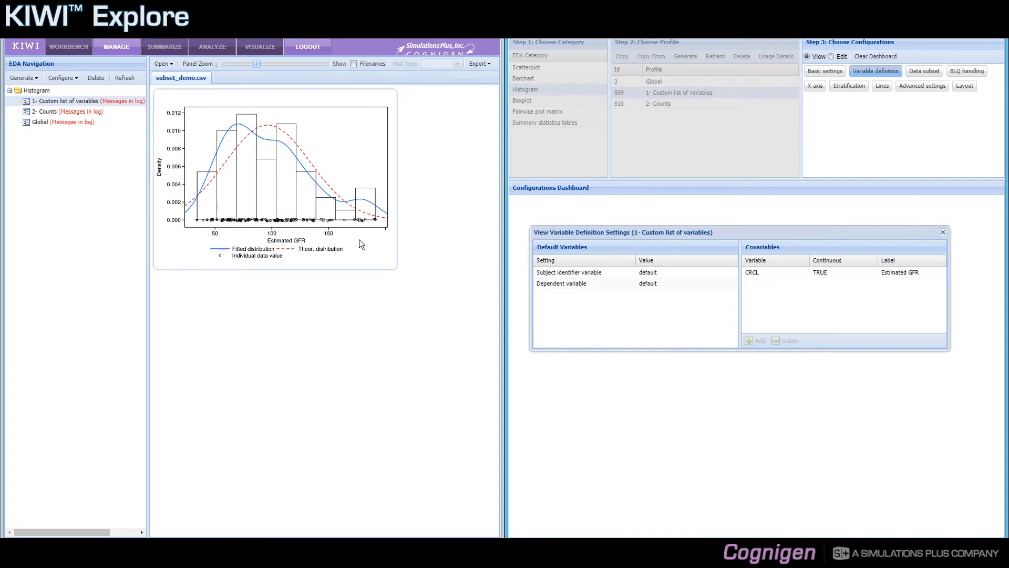
click(942, 233)
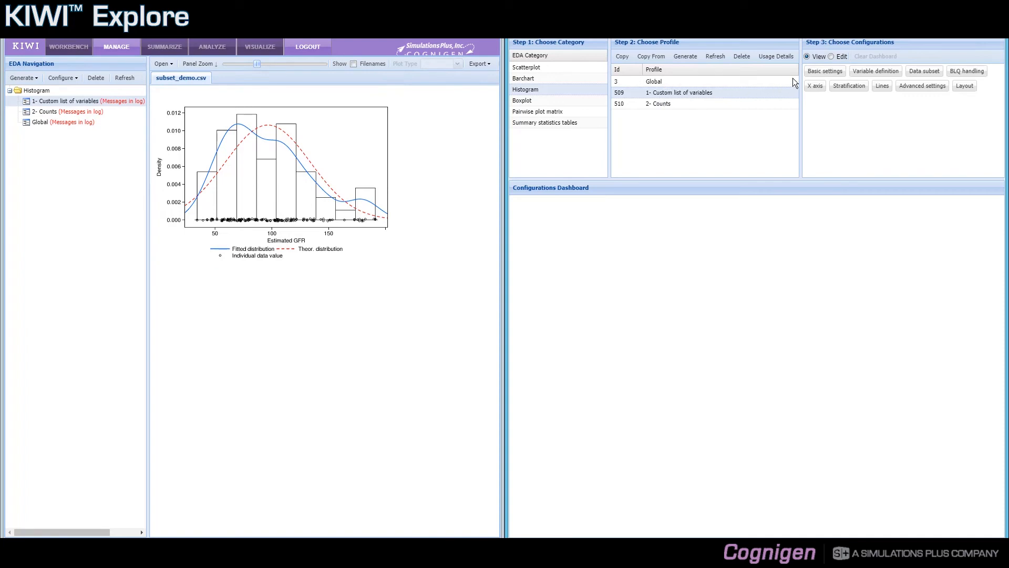
View the basic settings of the "1- Custom list of variables" profile, close them, and display the "2- Counts" histogram.
click(820, 75)
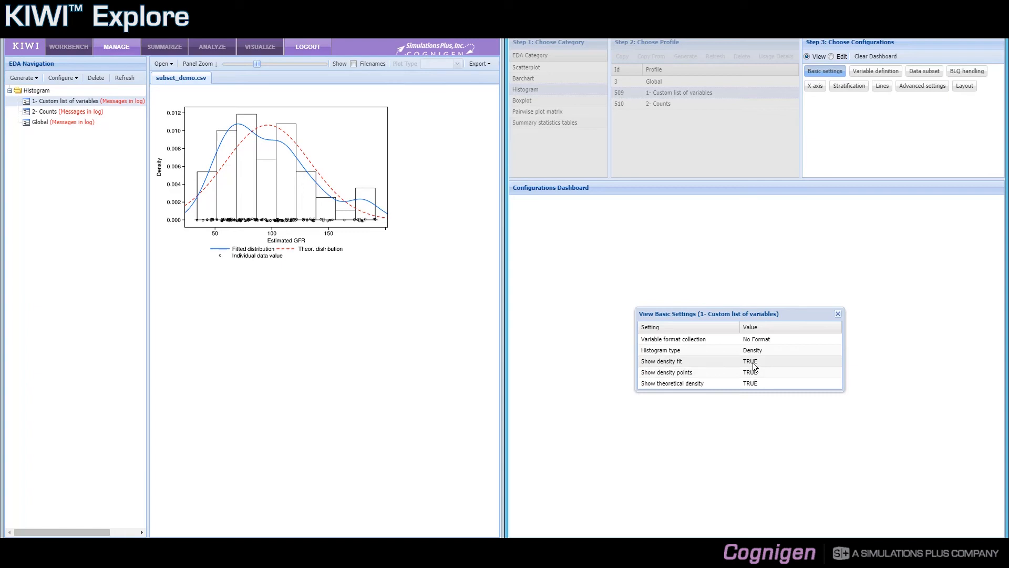
click(837, 314)
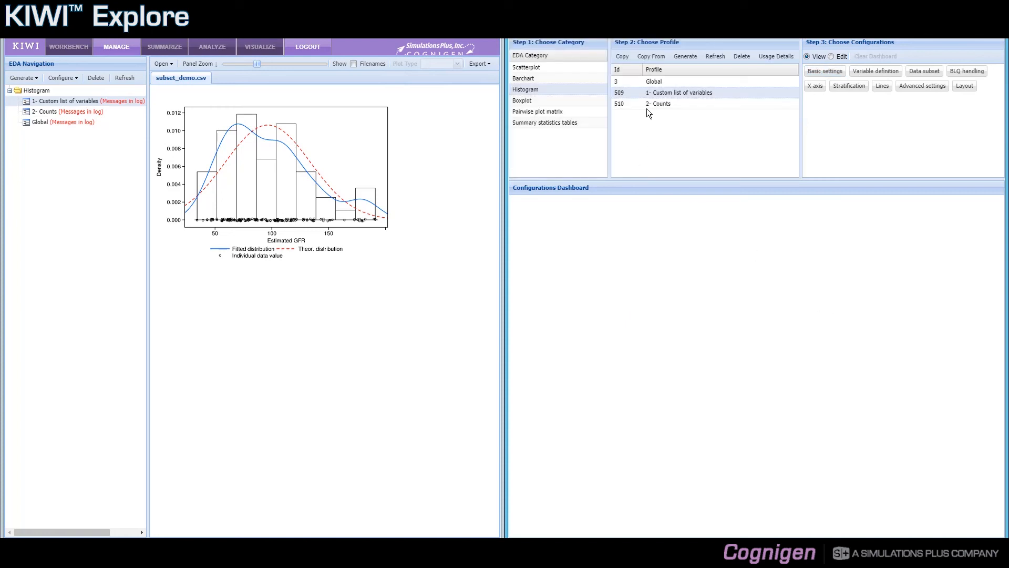
click(191, 117)
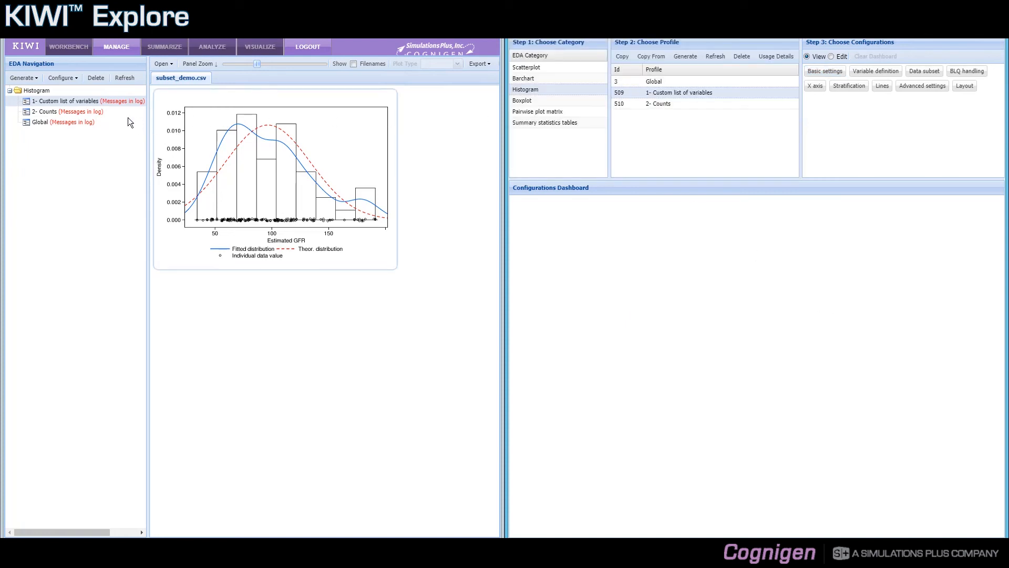
click(92, 111)
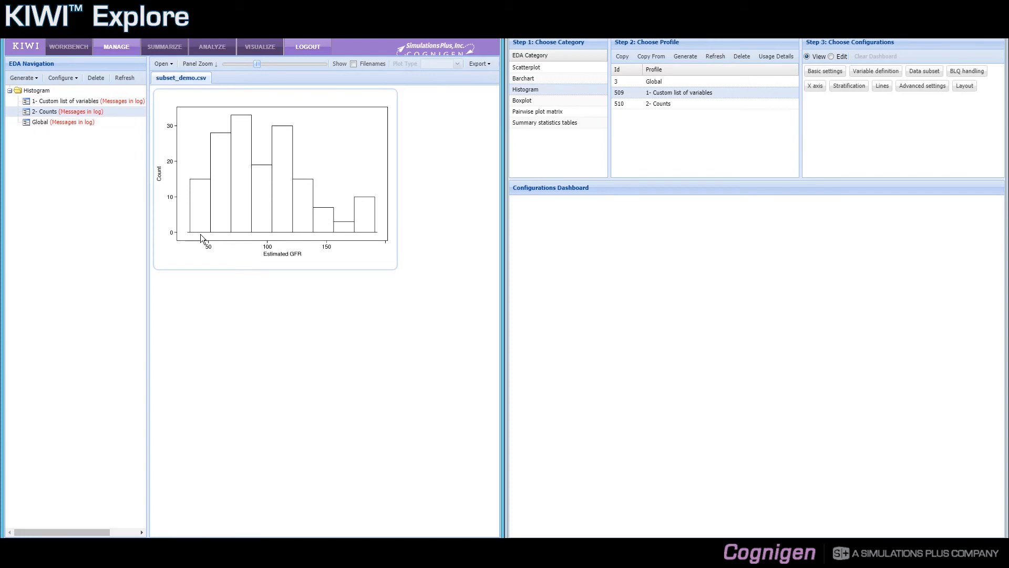
Open the basic settings of the "2- Counts" profile for editing, choosing to edit and rerun all plots.
click(657, 106)
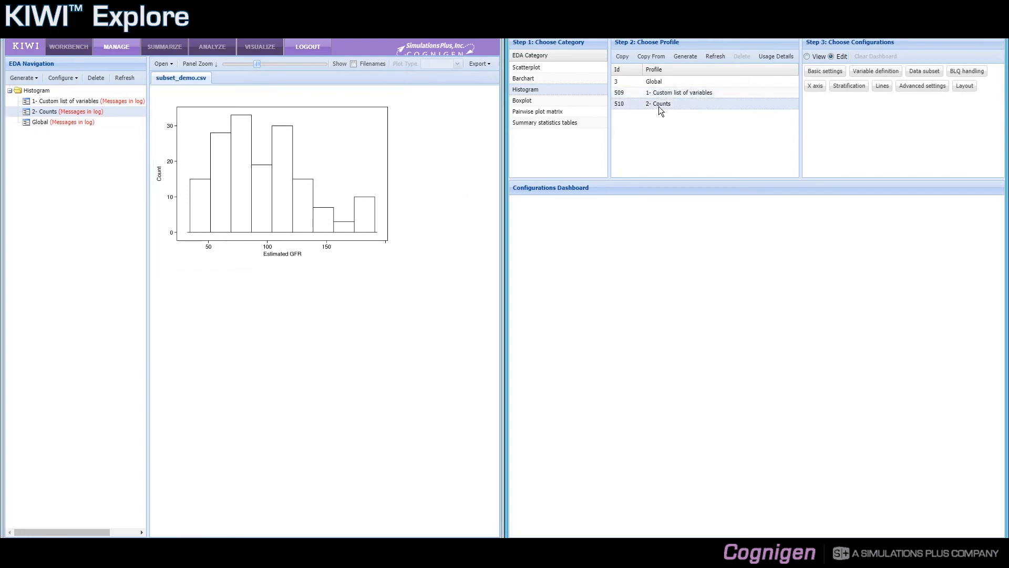
click(818, 74)
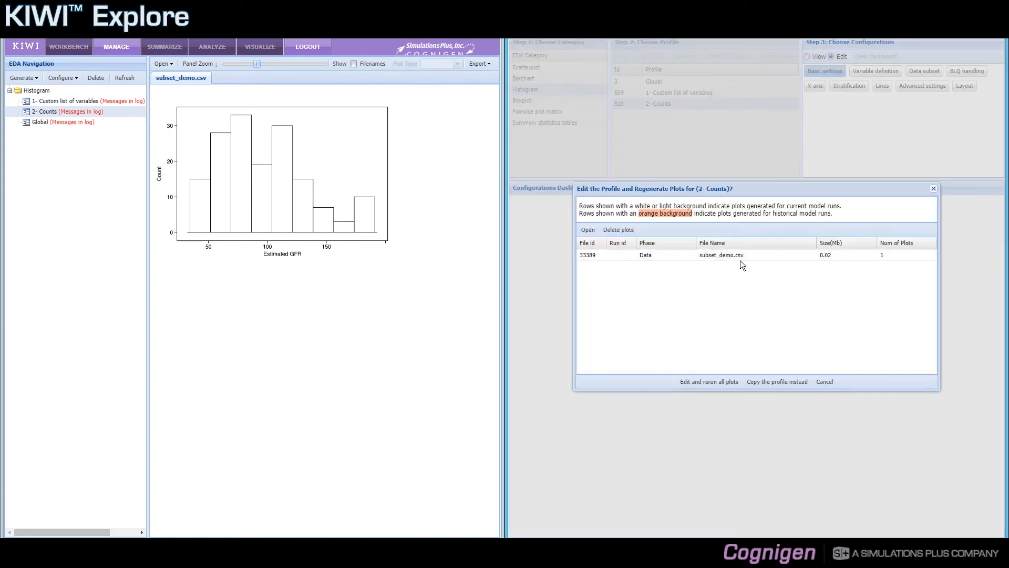
click(699, 382)
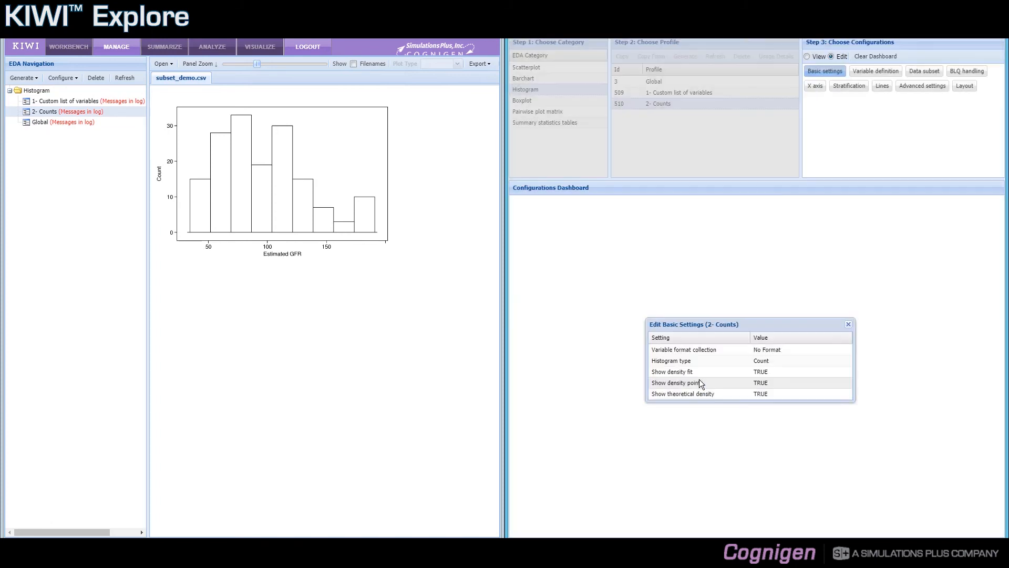
Examine the available histogram type options in the "2- Counts" basic settings and close the settings window.
click(776, 361)
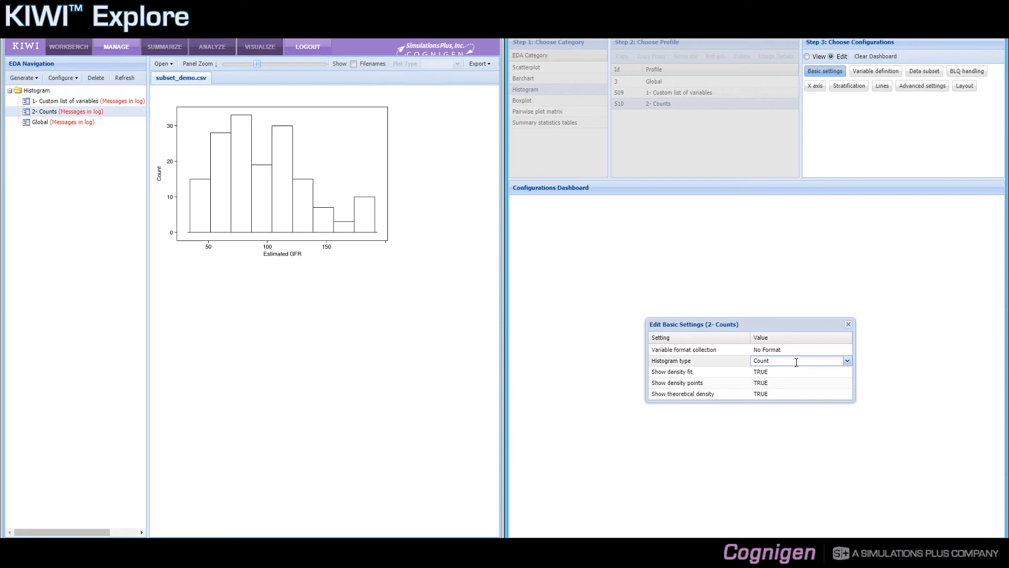
click(847, 361)
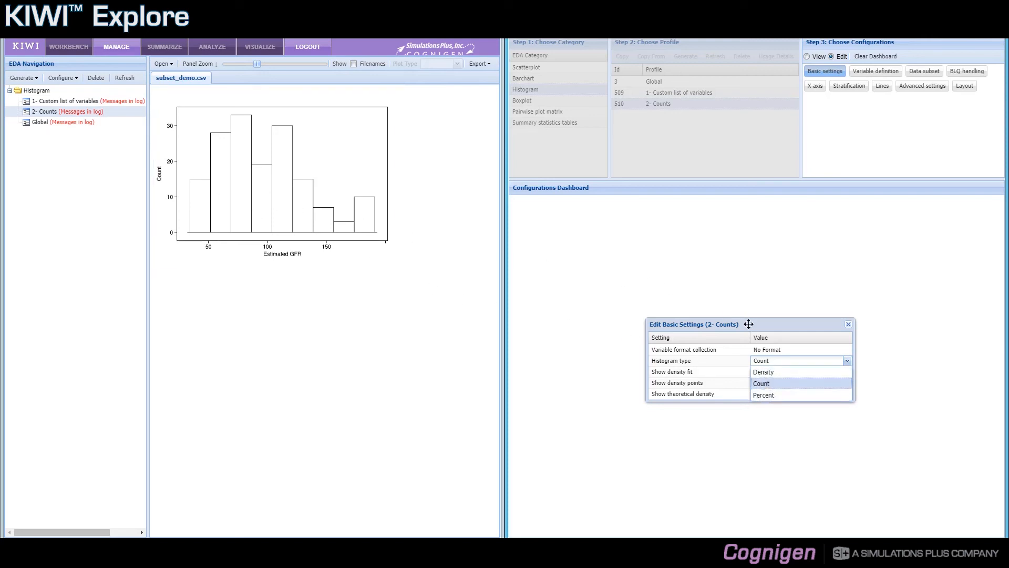
click(799, 360)
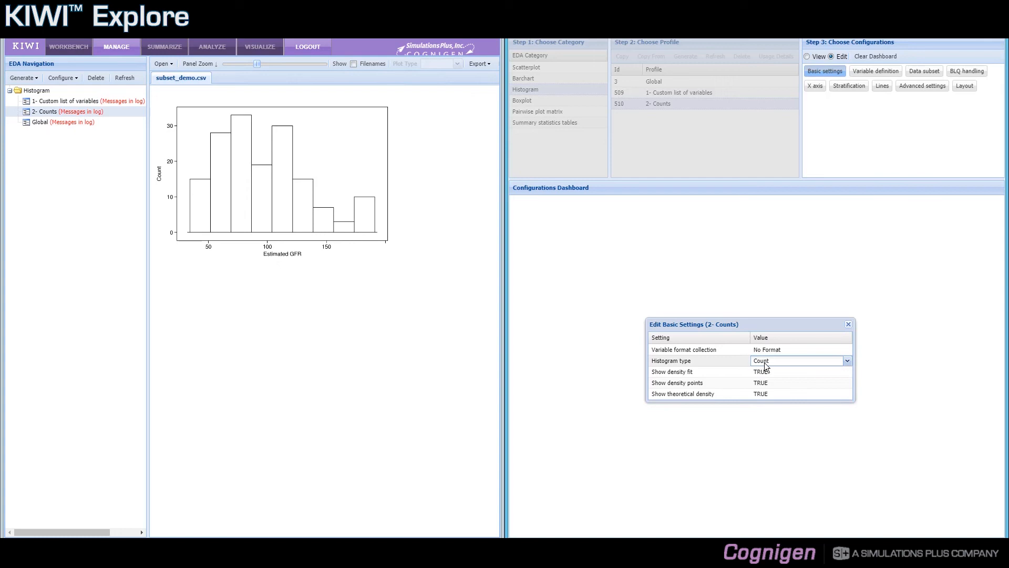
click(849, 325)
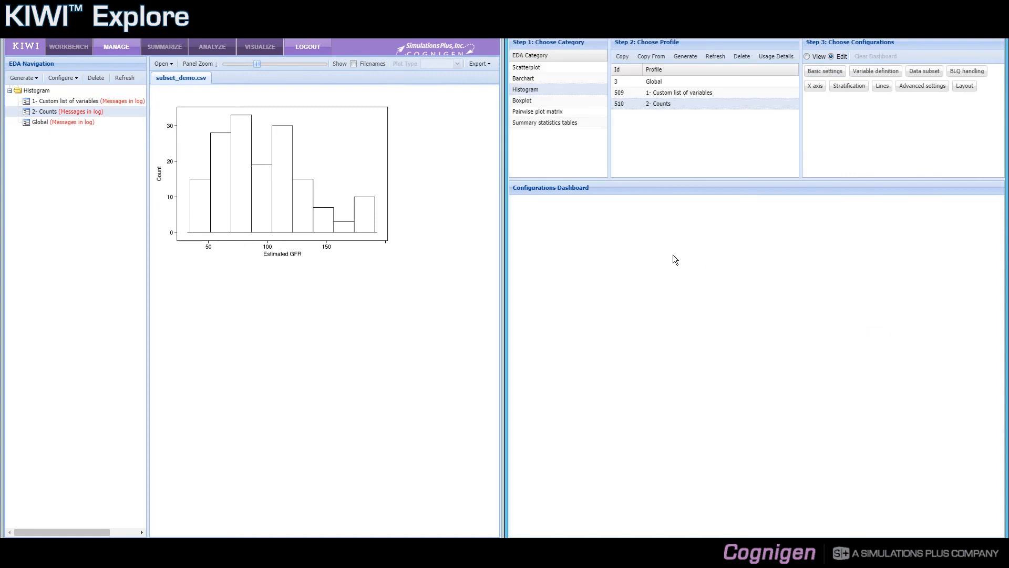